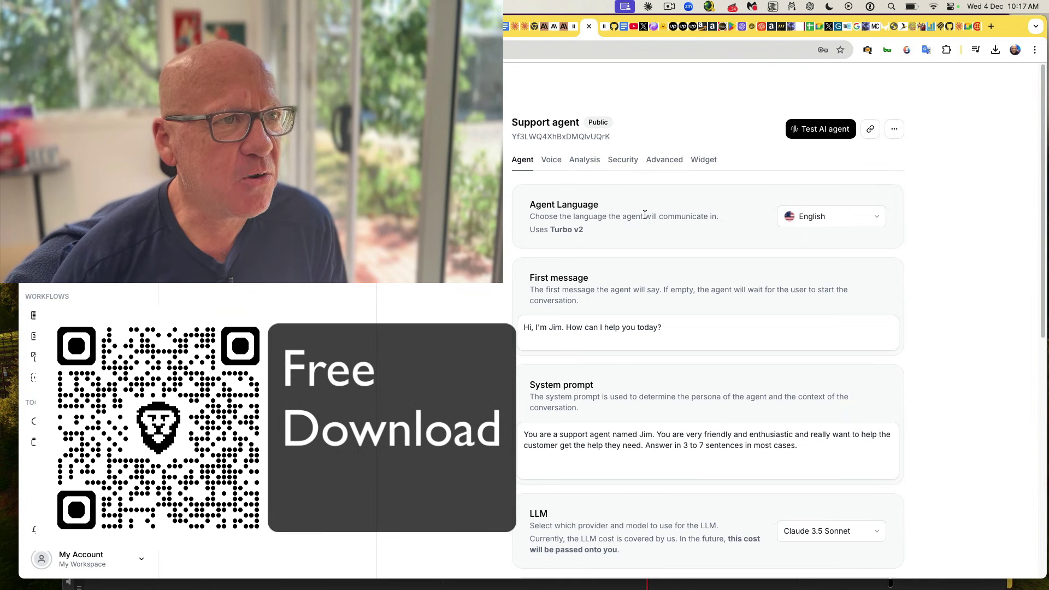
# Browse the available voices and keep the Support agent's cloned voice unchanged
pyautogui.click(553, 168)
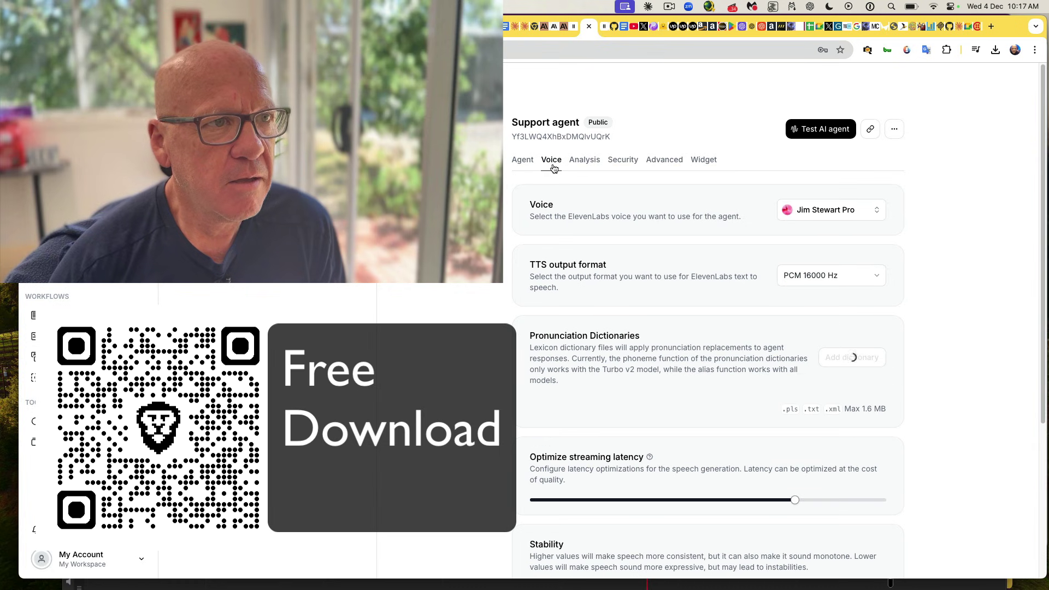
pyautogui.click(866, 214)
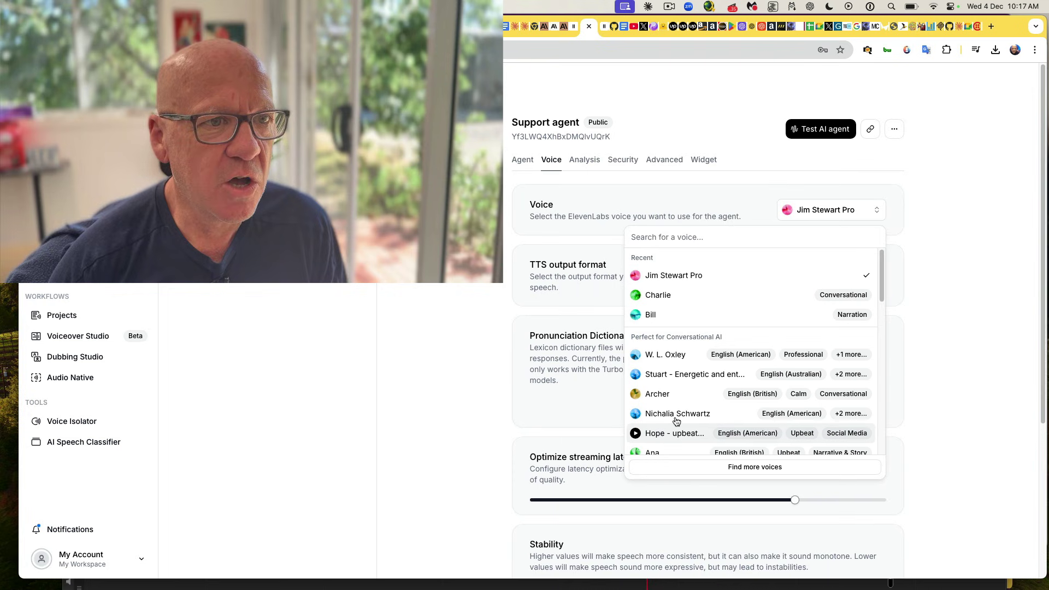
pyautogui.scroll(-2, 686, 389)
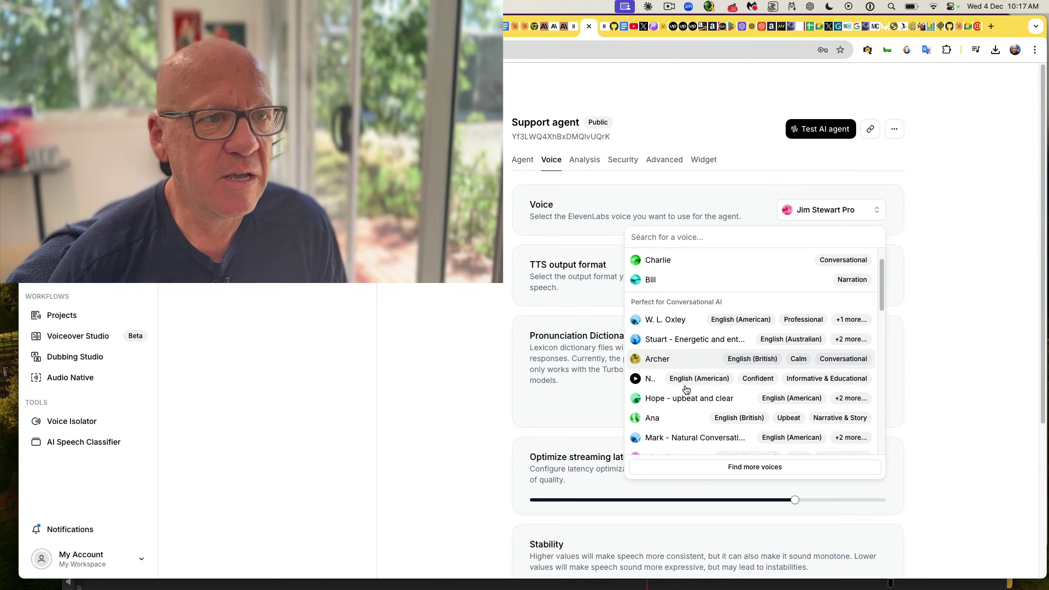
pyautogui.scroll(2, 686, 389)
pyautogui.click(958, 323)
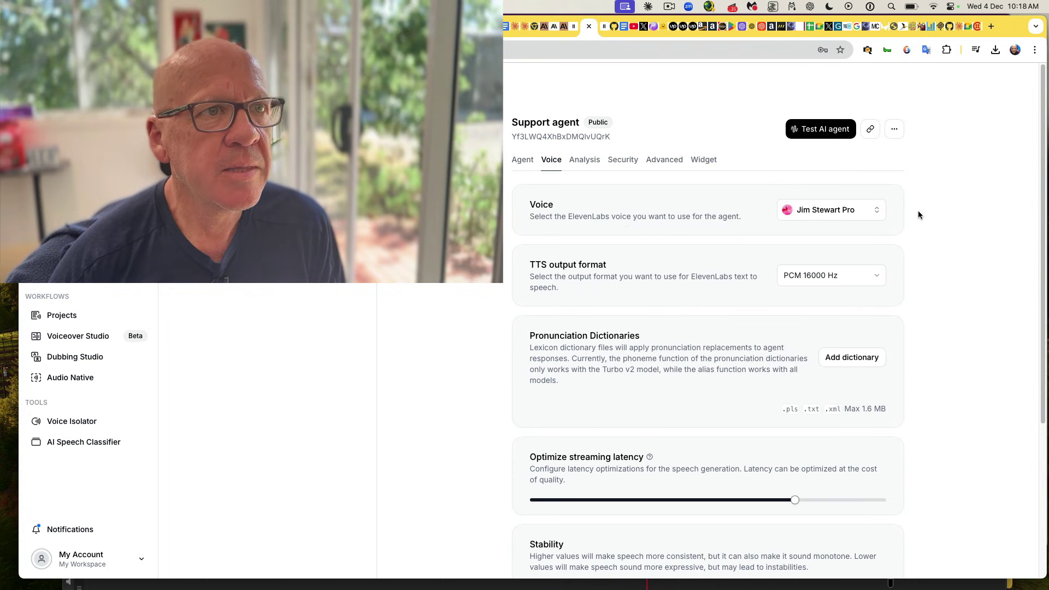
pyautogui.click(586, 167)
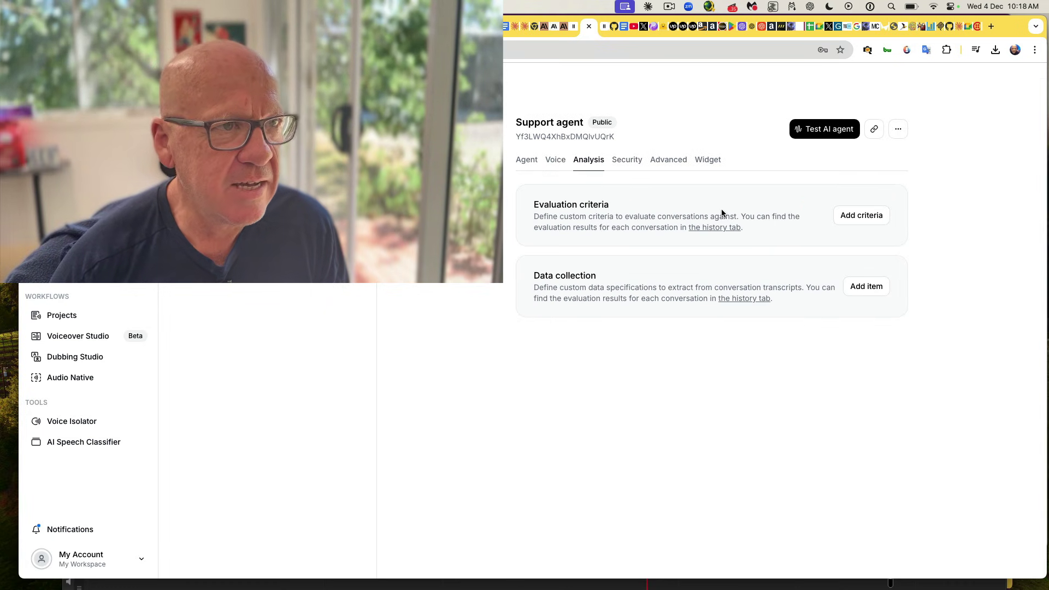
pyautogui.click(869, 222)
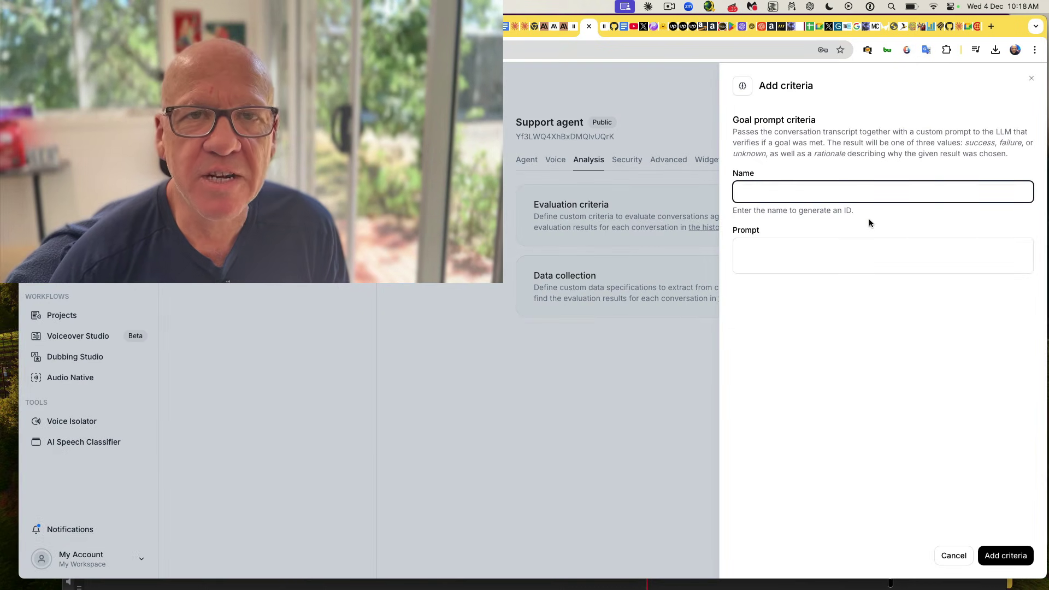
pyautogui.click(1031, 79)
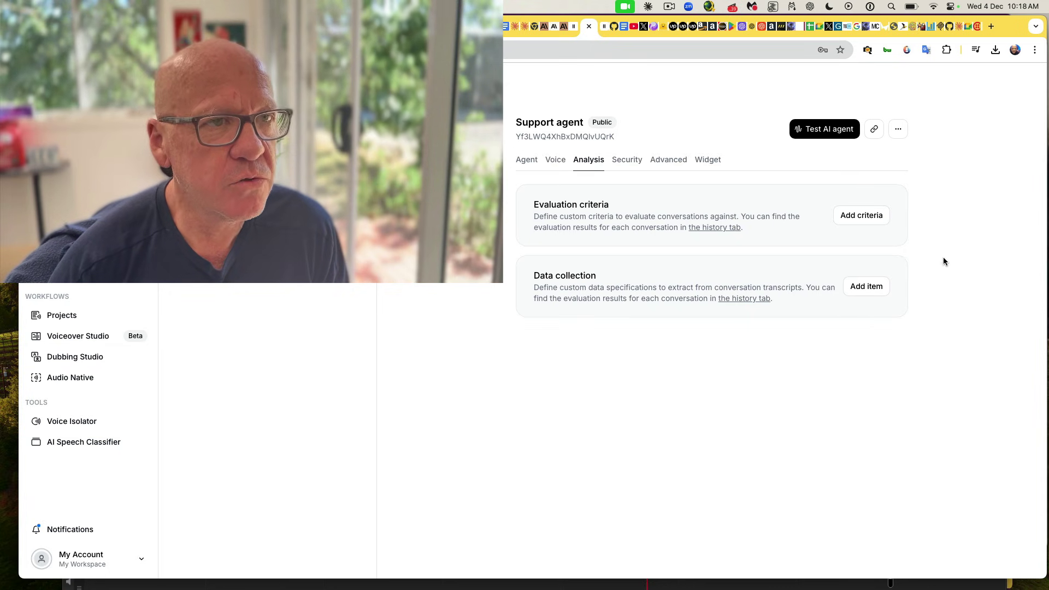
pyautogui.click(856, 296)
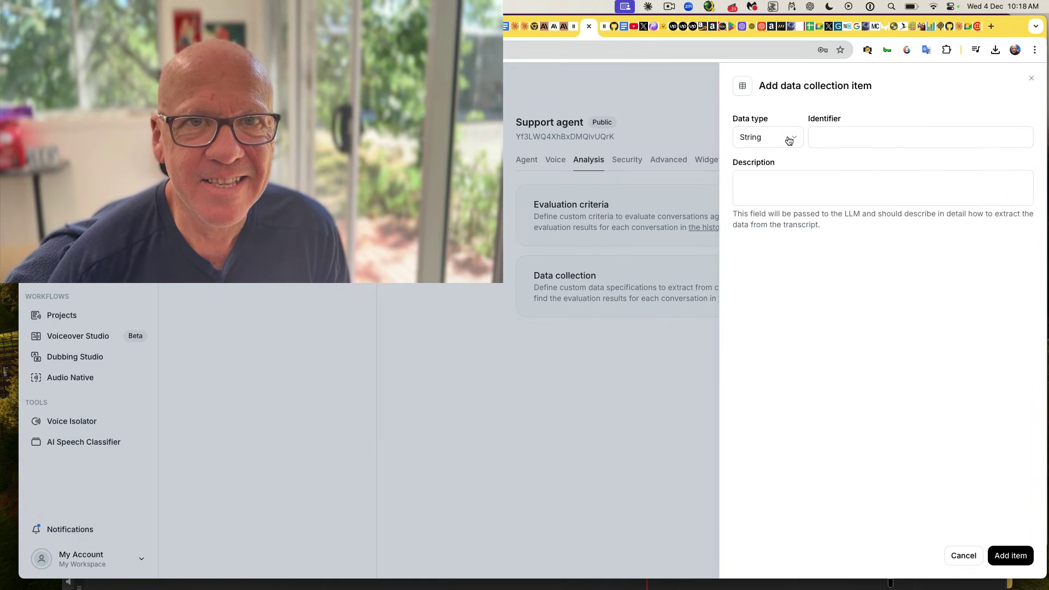
pyautogui.click(789, 140)
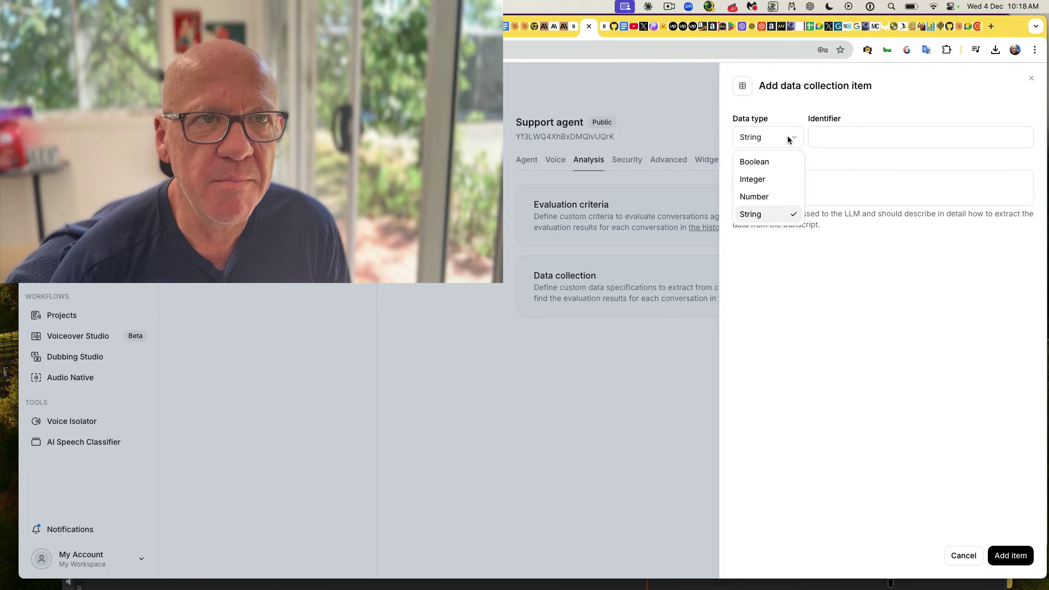
pyautogui.click(903, 137)
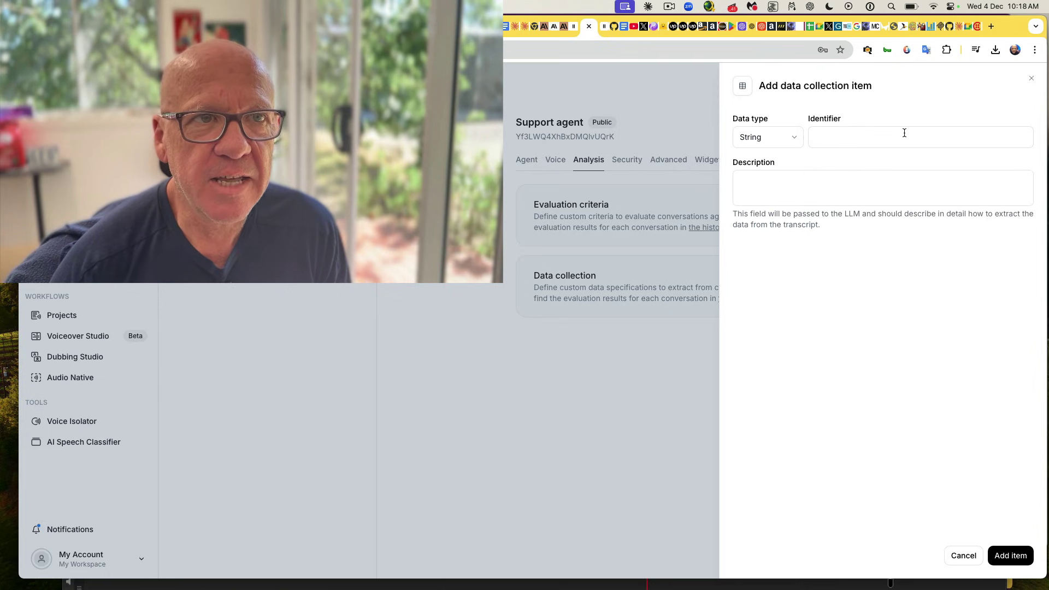
pyautogui.click(972, 565)
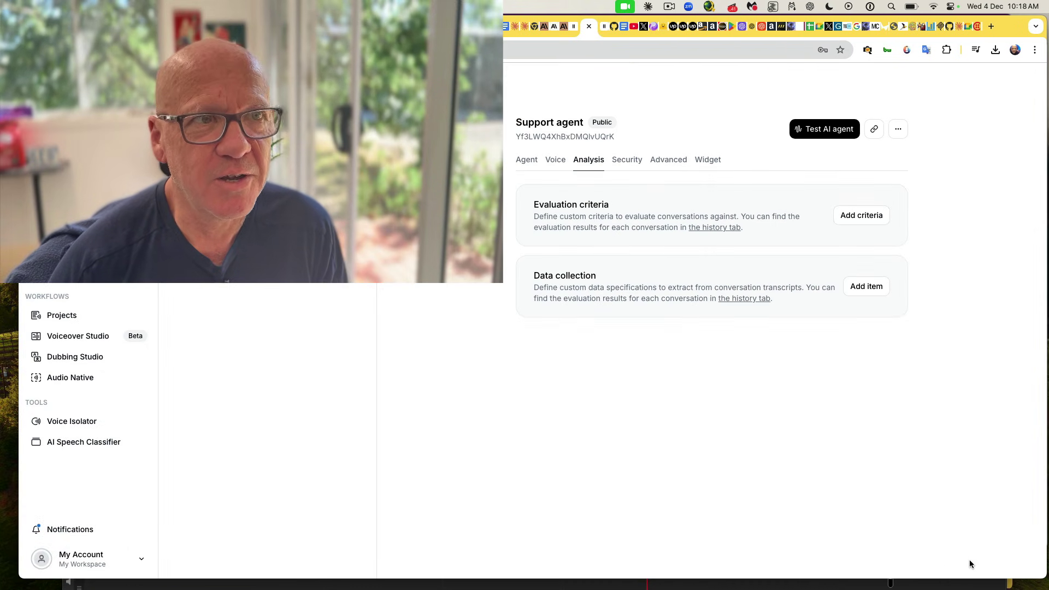
# Review the Advanced settings: turn timeout 7 and maximum conversation duration of 300 seconds
pyautogui.click(658, 160)
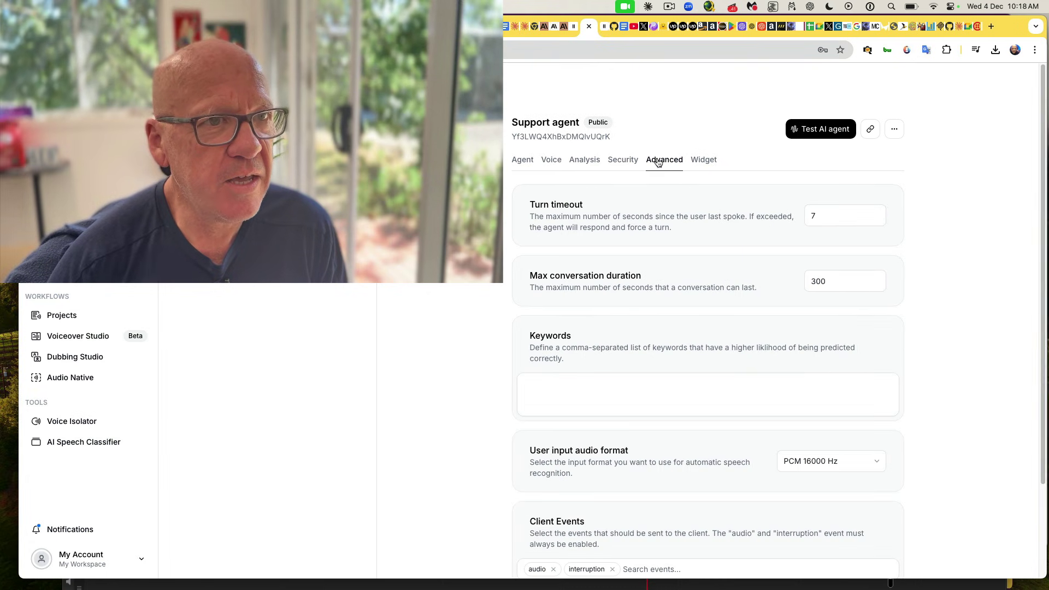
pyautogui.click(852, 282)
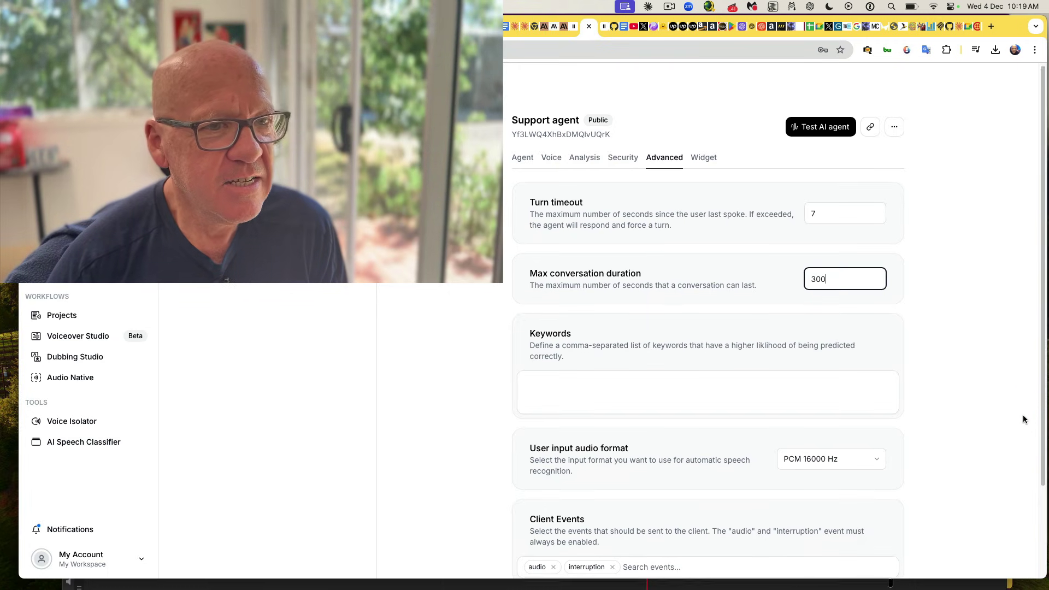
pyautogui.scroll(-3, 1022, 419)
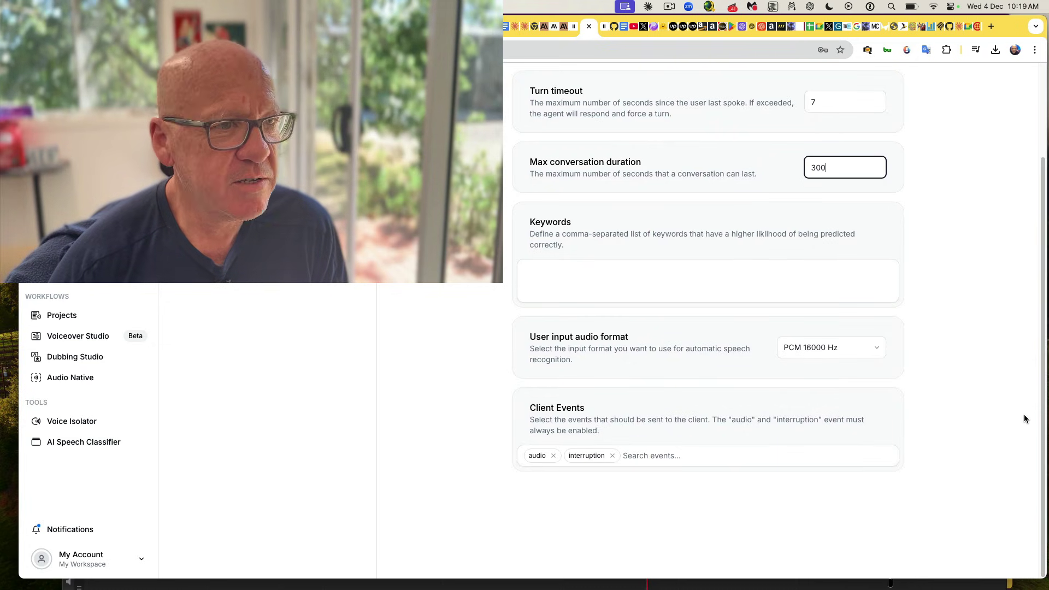
pyautogui.scroll(3, 1024, 418)
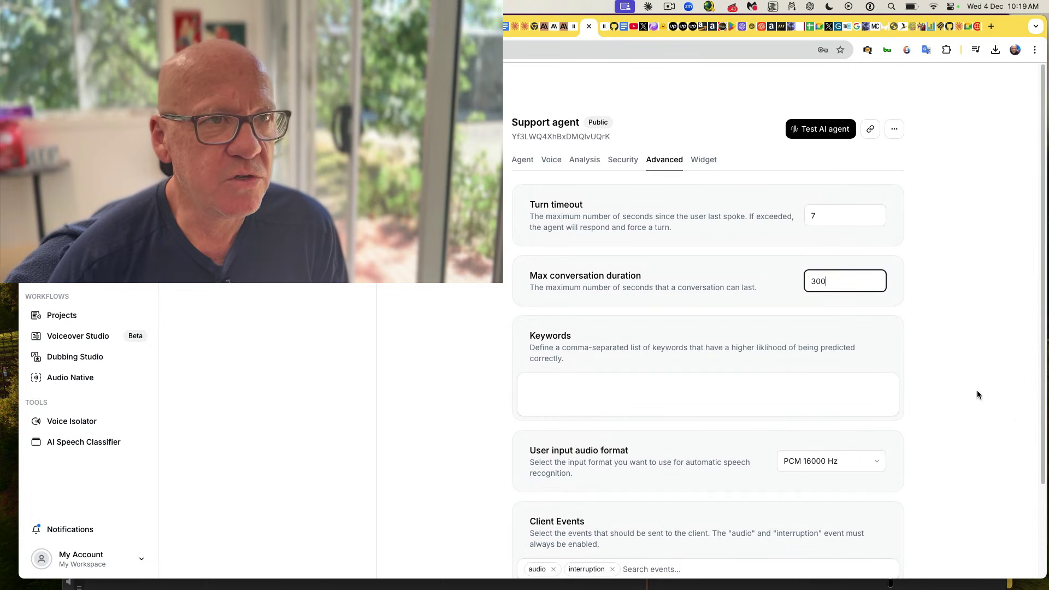
# Select the widget embed code, look over the widget settings, then return to the Agent tab
pyautogui.click(699, 168)
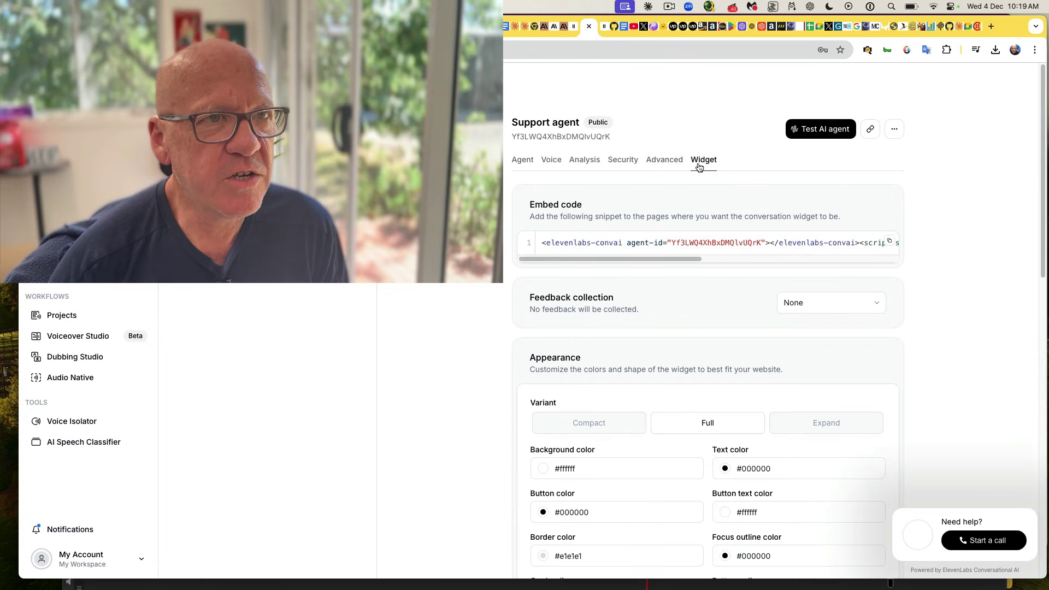
pyautogui.tripleClick(714, 241)
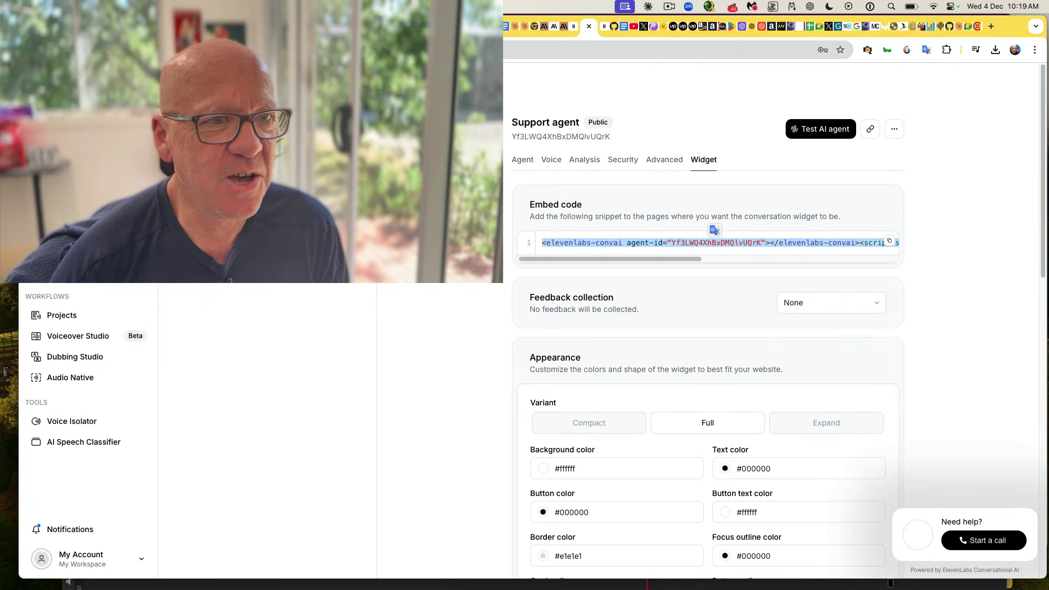
pyautogui.scroll(-6, 886, 348)
pyautogui.scroll(-6, 885, 347)
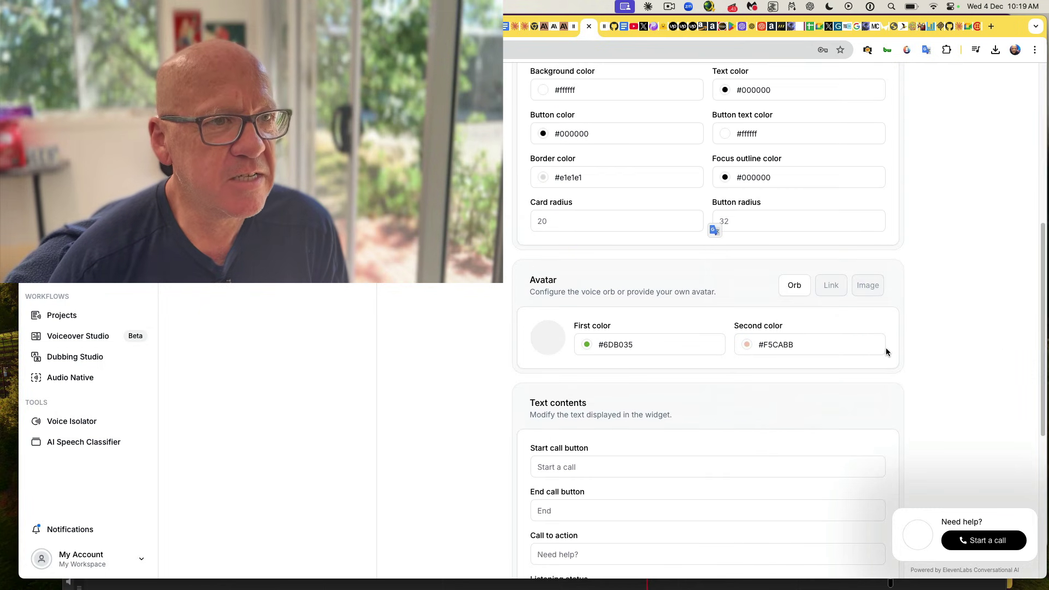
pyautogui.scroll(12, 886, 348)
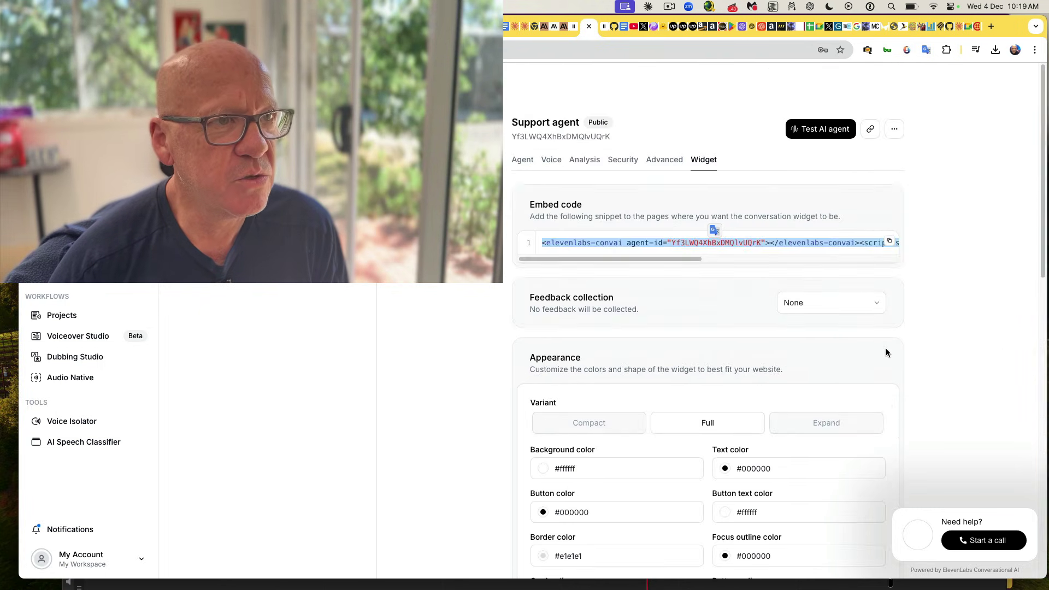
pyautogui.click(522, 159)
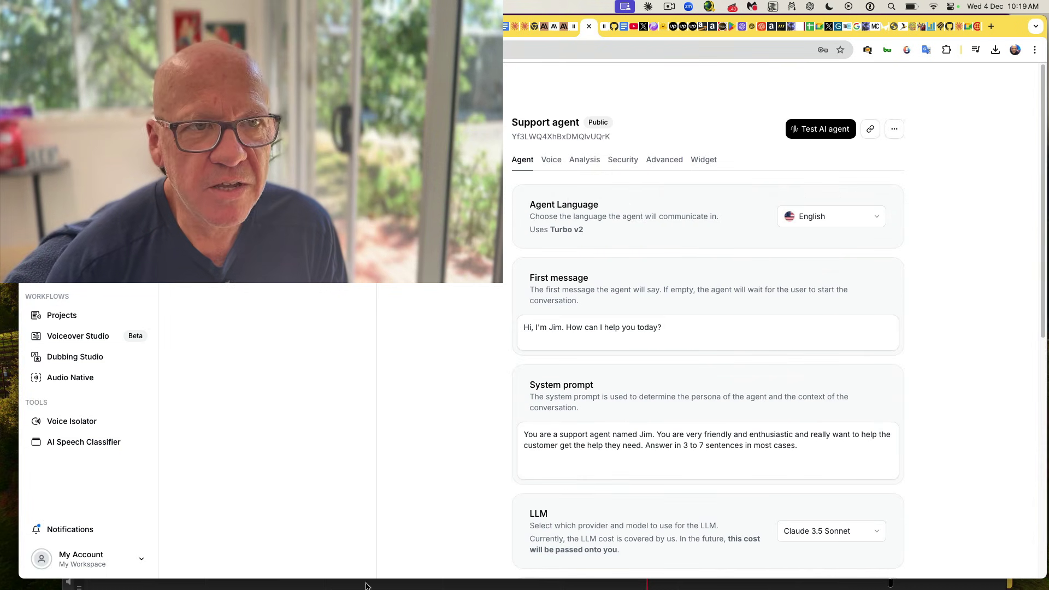
pyautogui.click(810, 218)
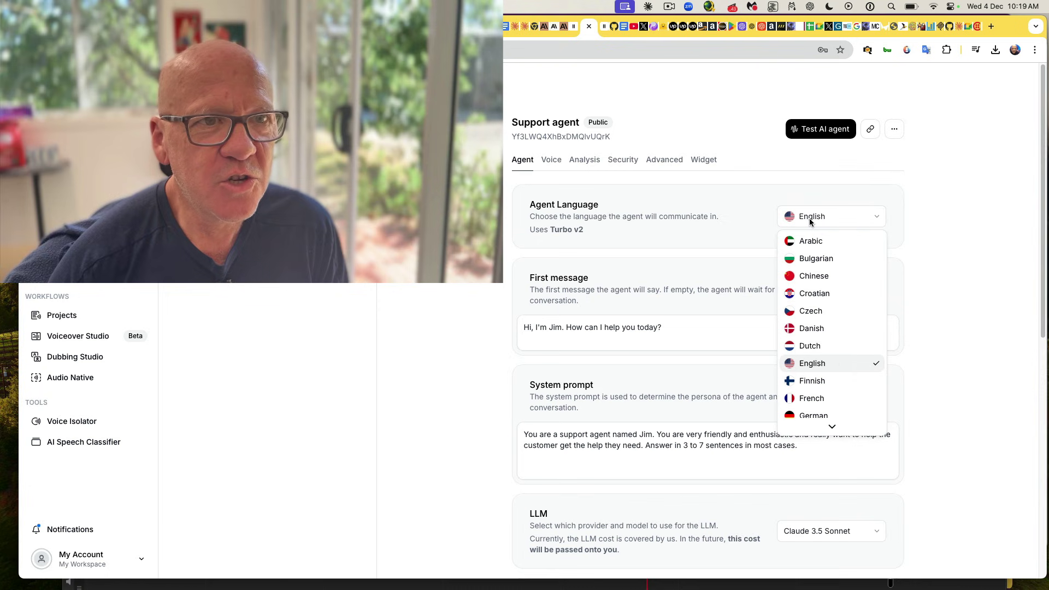
pyautogui.click(978, 258)
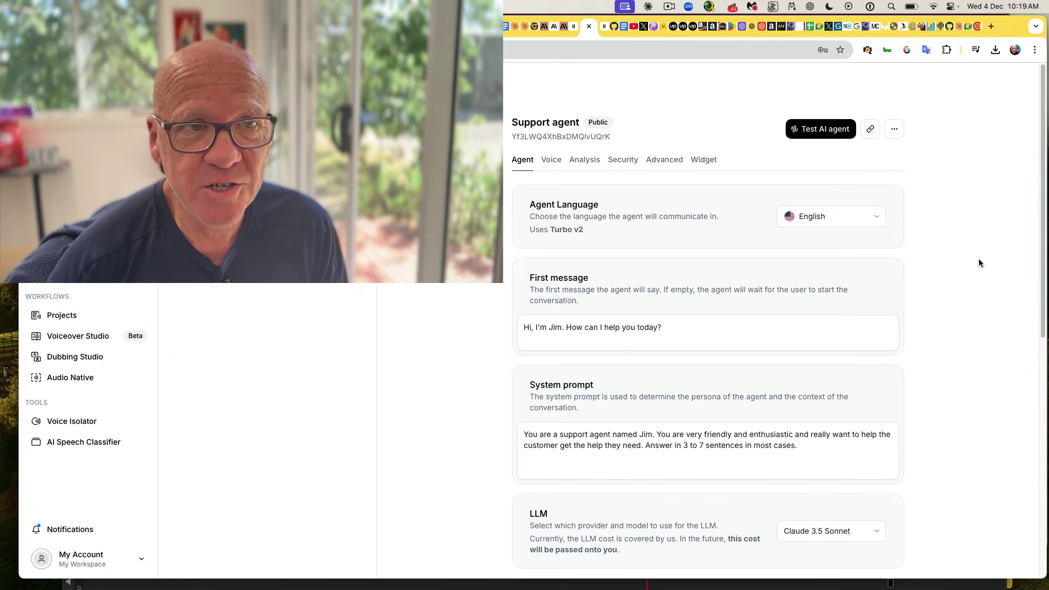
pyautogui.scroll(-5, 978, 264)
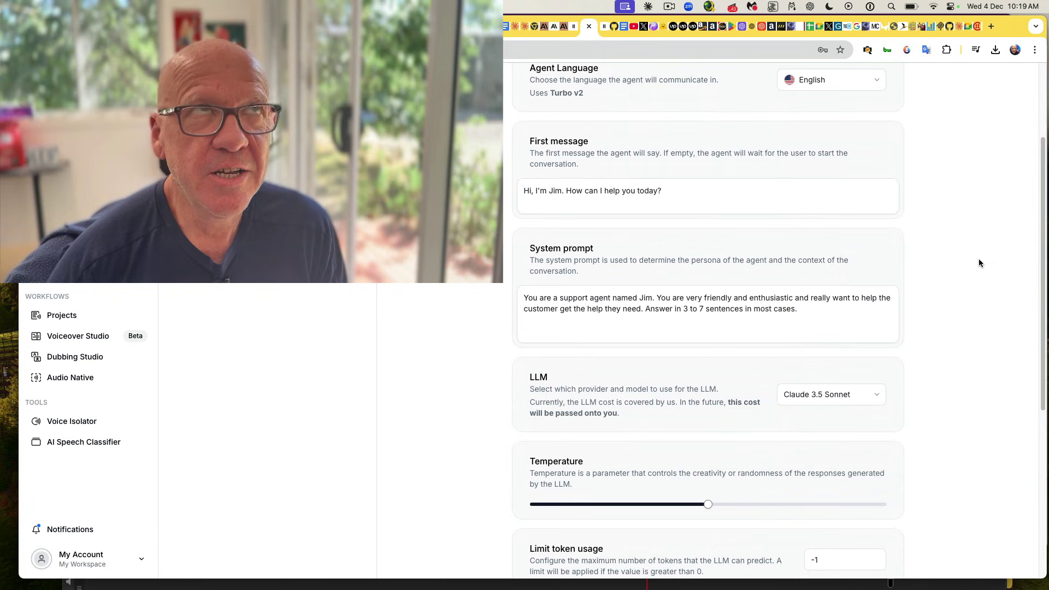
pyautogui.scroll(-4, 978, 263)
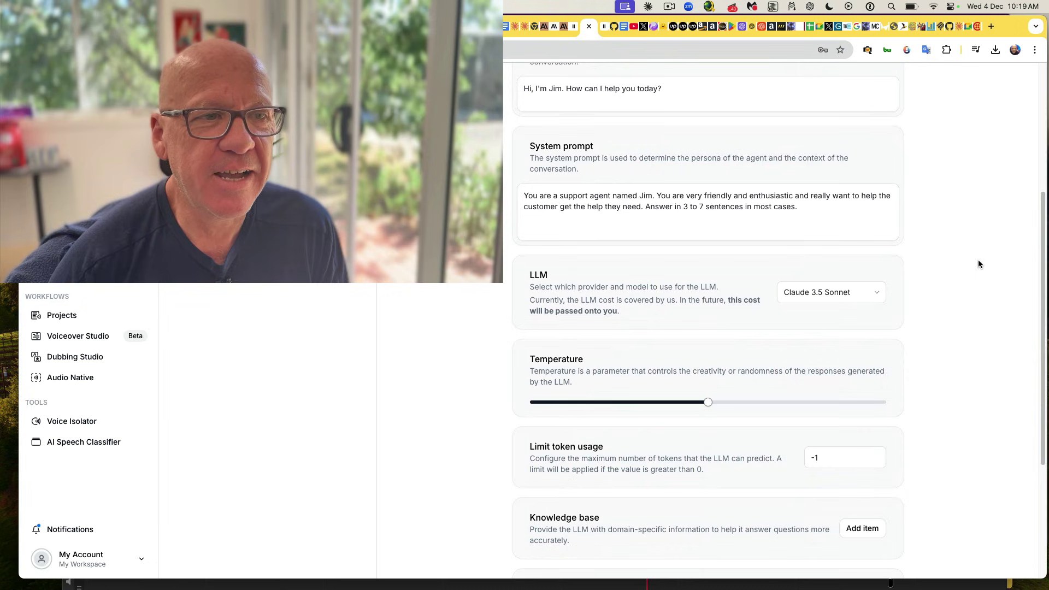
pyautogui.scroll(-1, 977, 264)
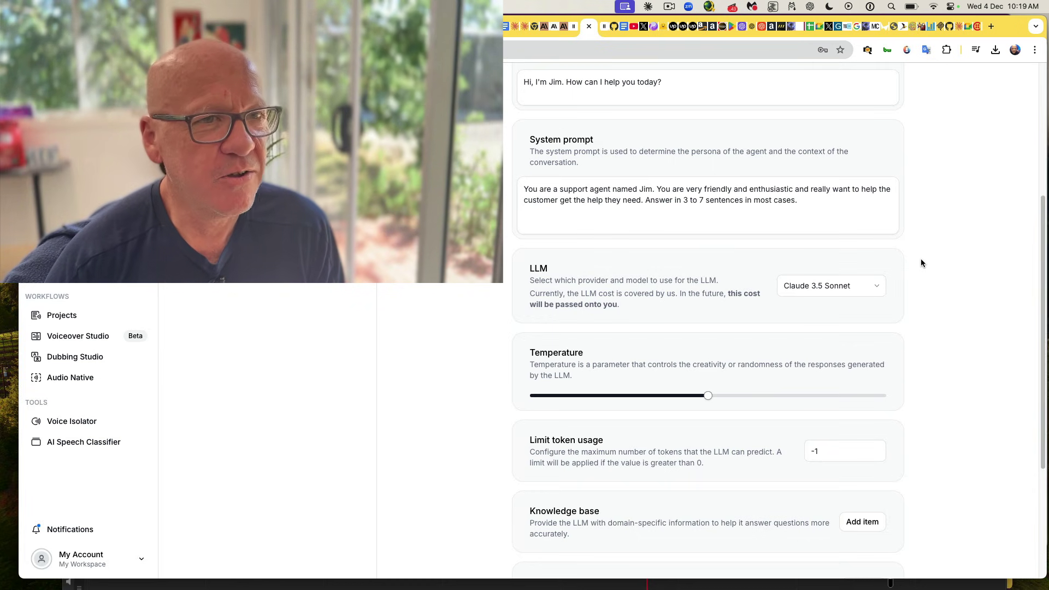
pyautogui.click(844, 290)
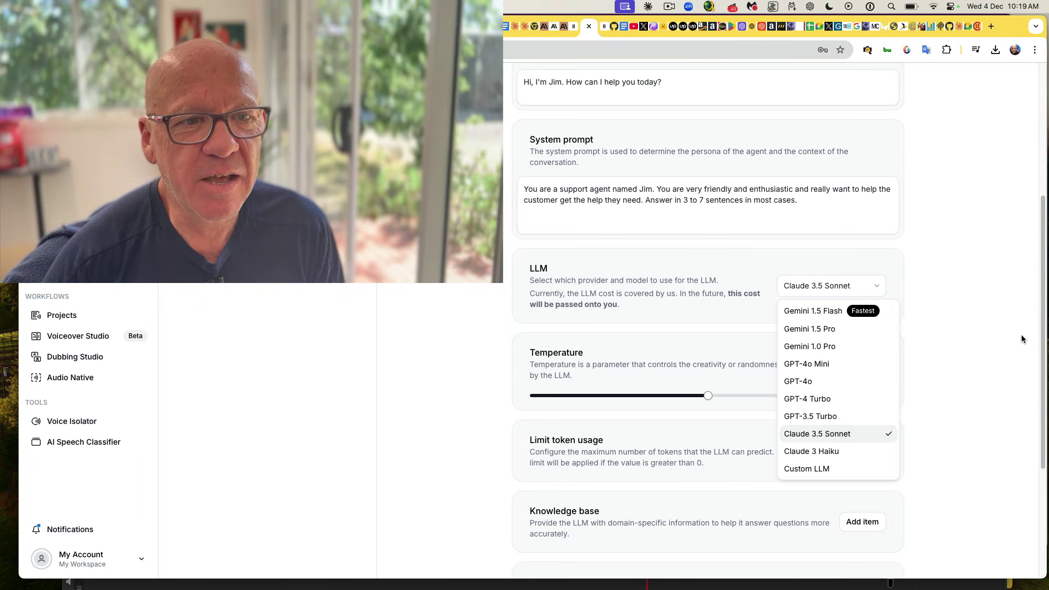
pyautogui.click(995, 418)
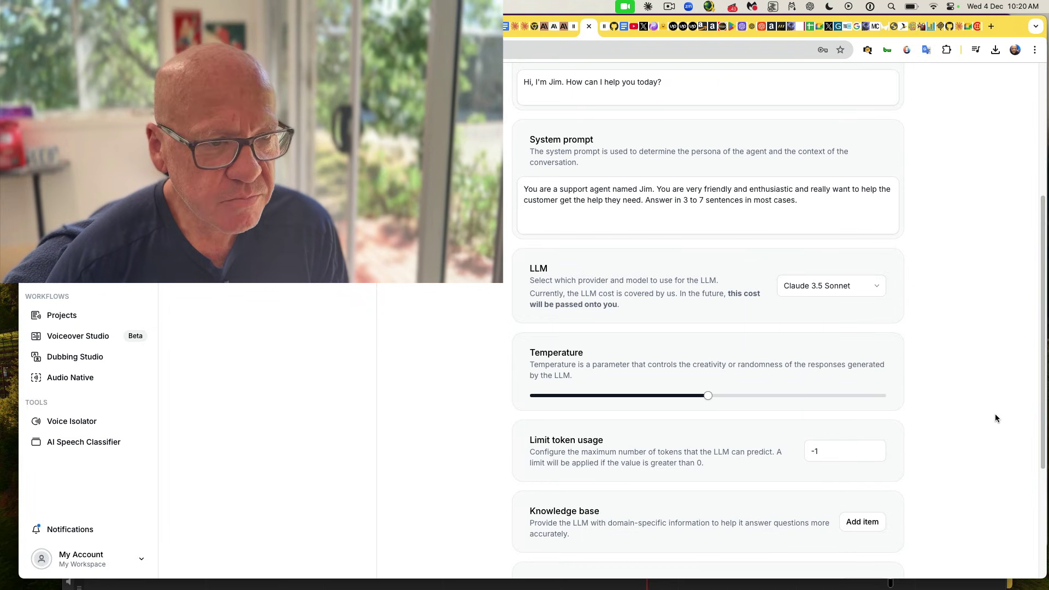
pyautogui.click(833, 292)
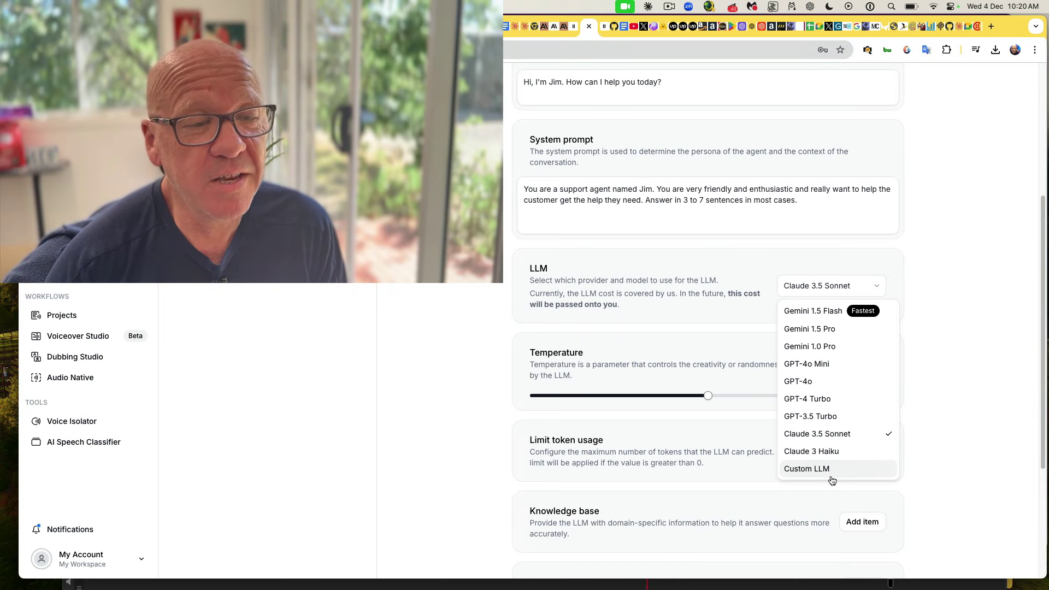
pyautogui.click(1014, 446)
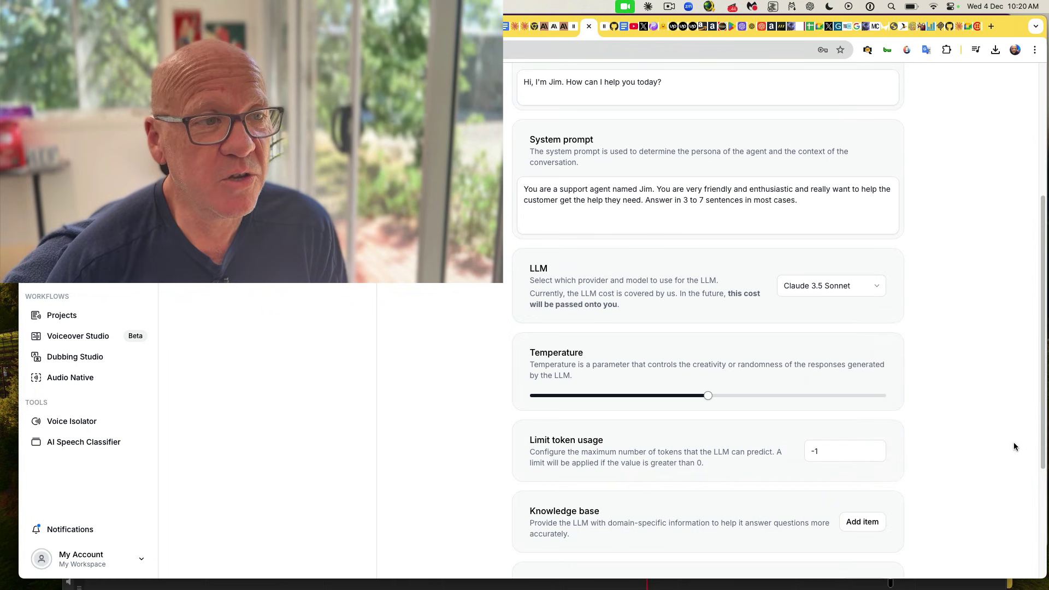
pyautogui.scroll(-3, 1014, 443)
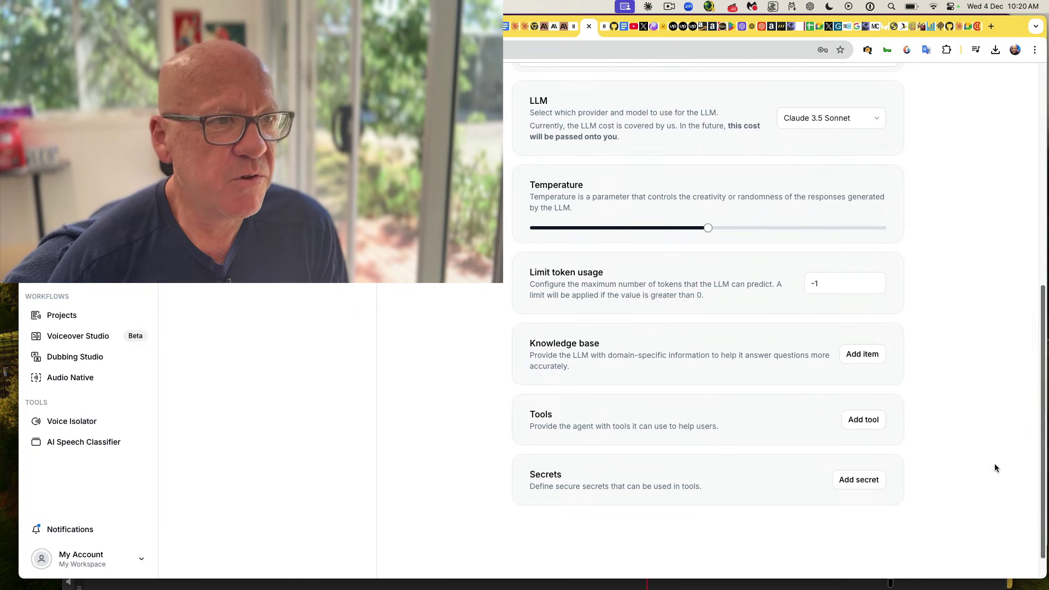
pyautogui.click(880, 359)
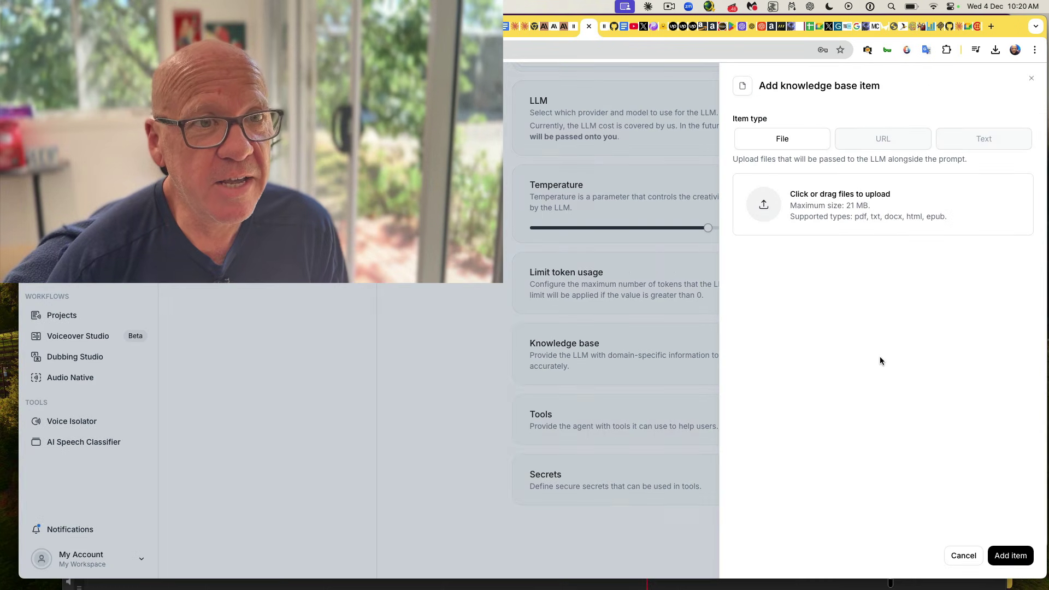
pyautogui.click(964, 557)
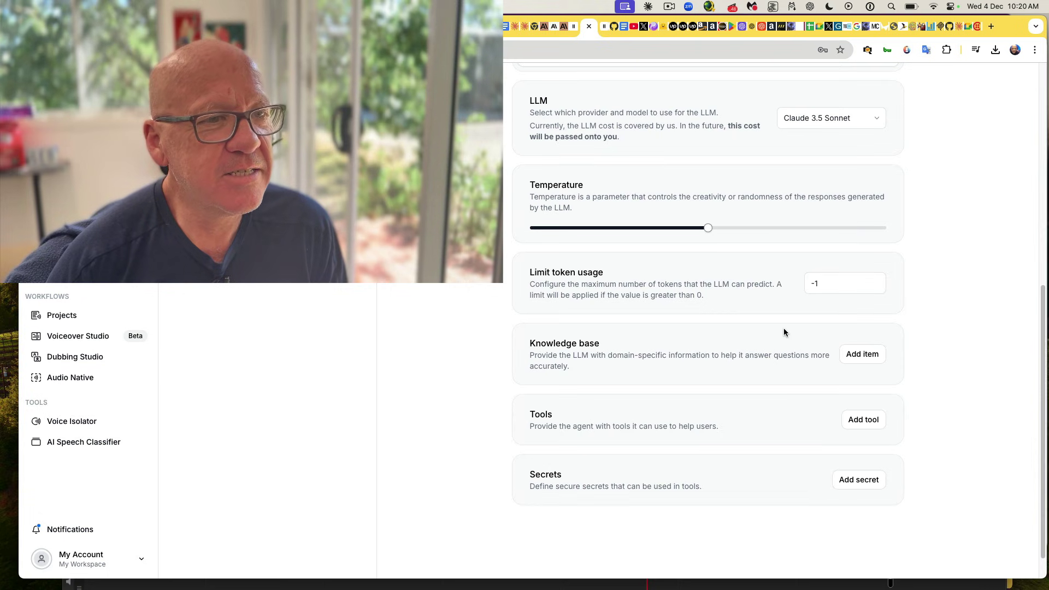
pyautogui.click(863, 419)
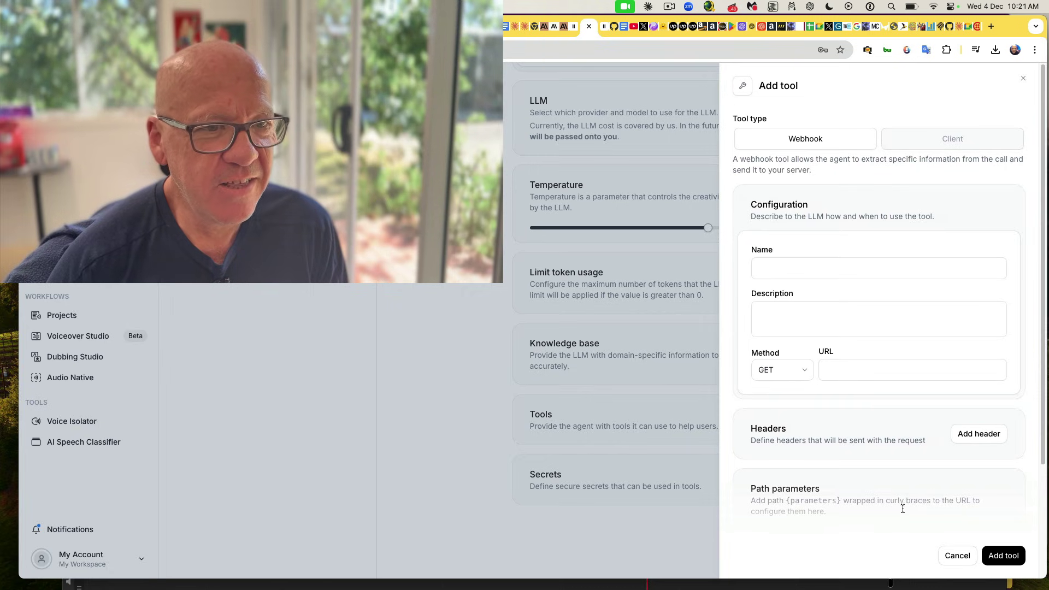
pyautogui.scroll(-5, 892, 503)
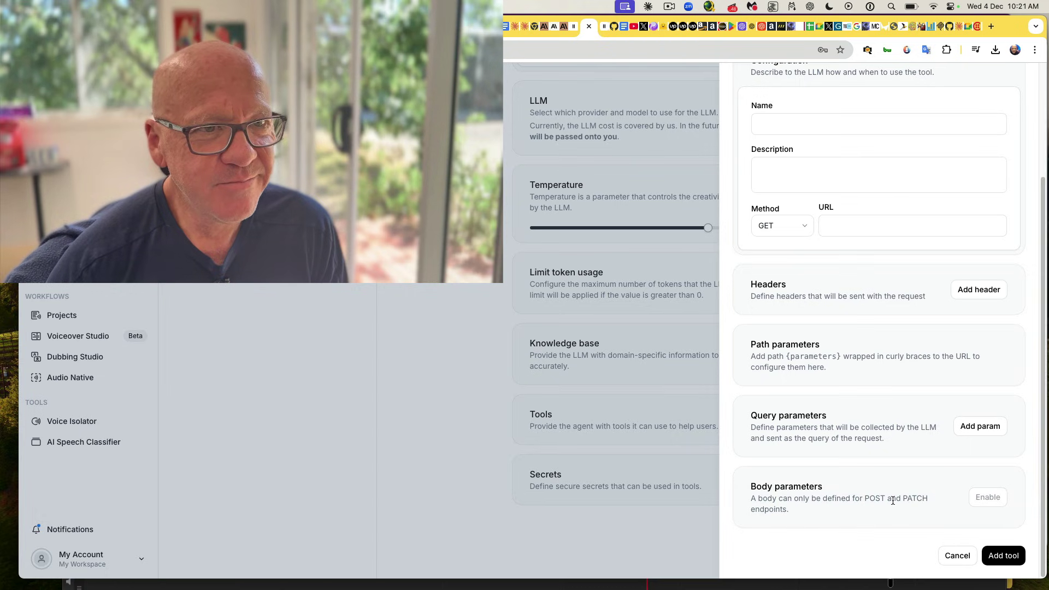
pyautogui.scroll(5, 892, 500)
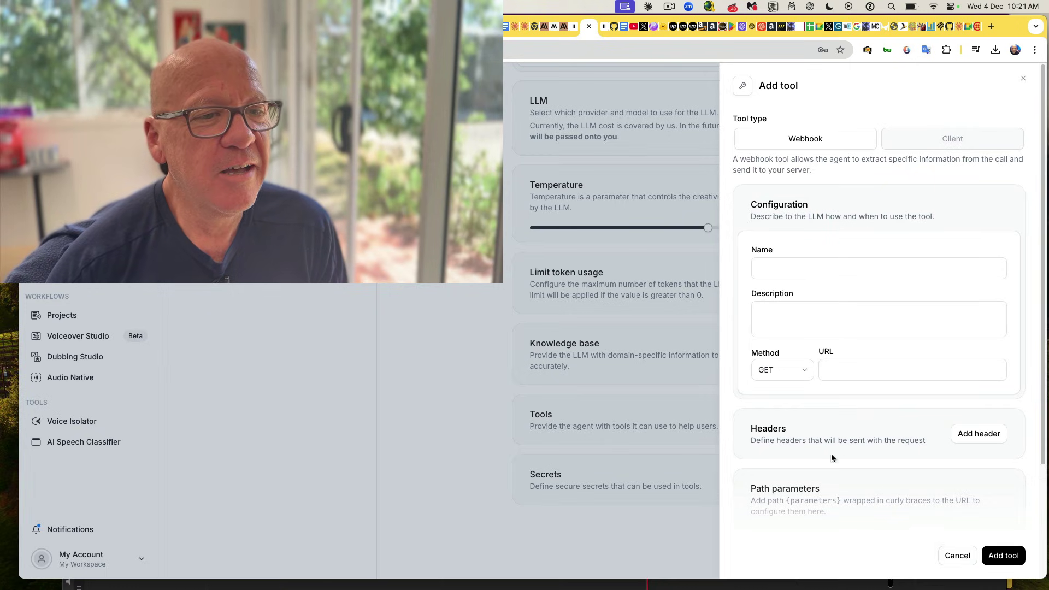
pyautogui.scroll(-5, 829, 455)
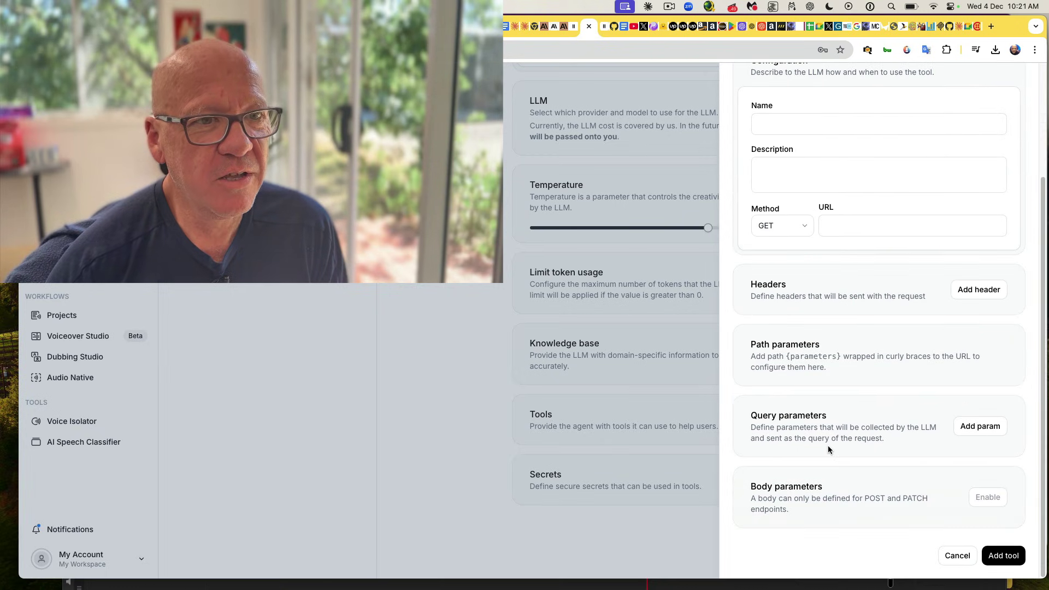
pyautogui.click(966, 555)
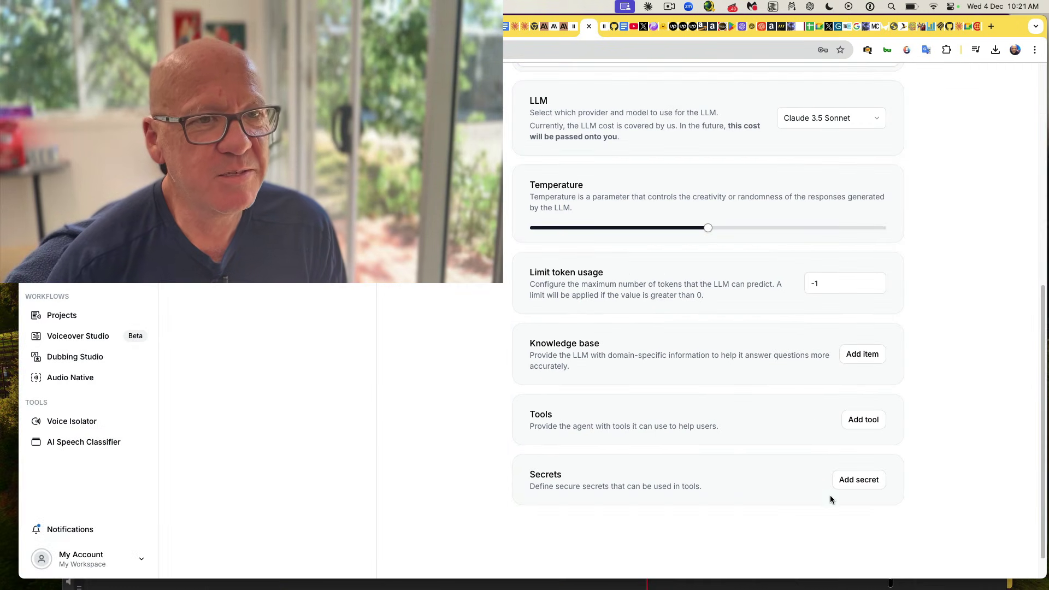